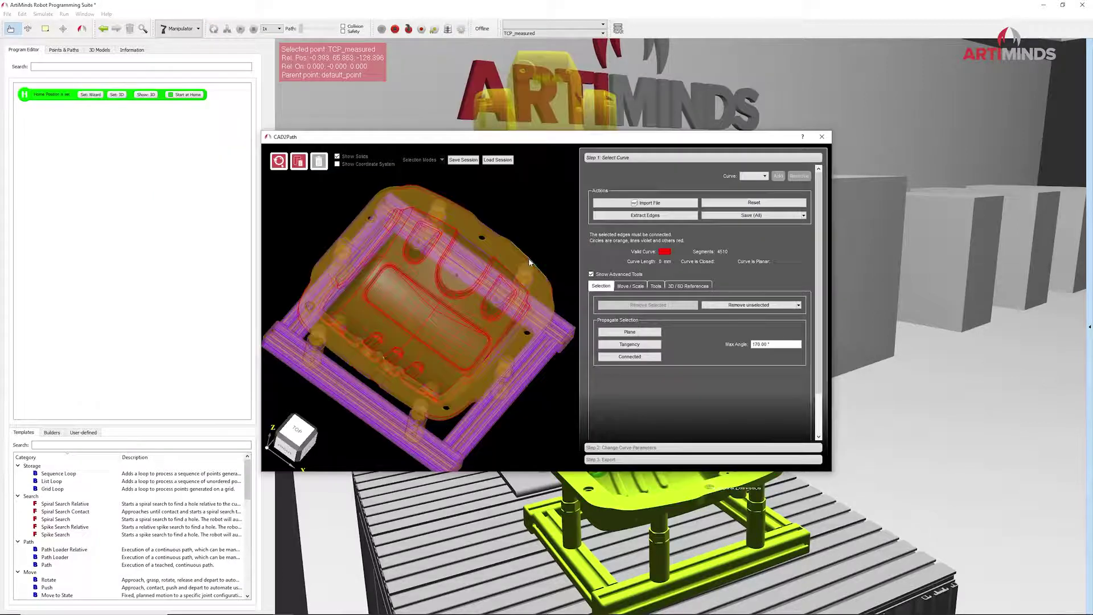
Select the housing rim edge, remove all unselected edges, and continue to Step 2.
click(529, 262)
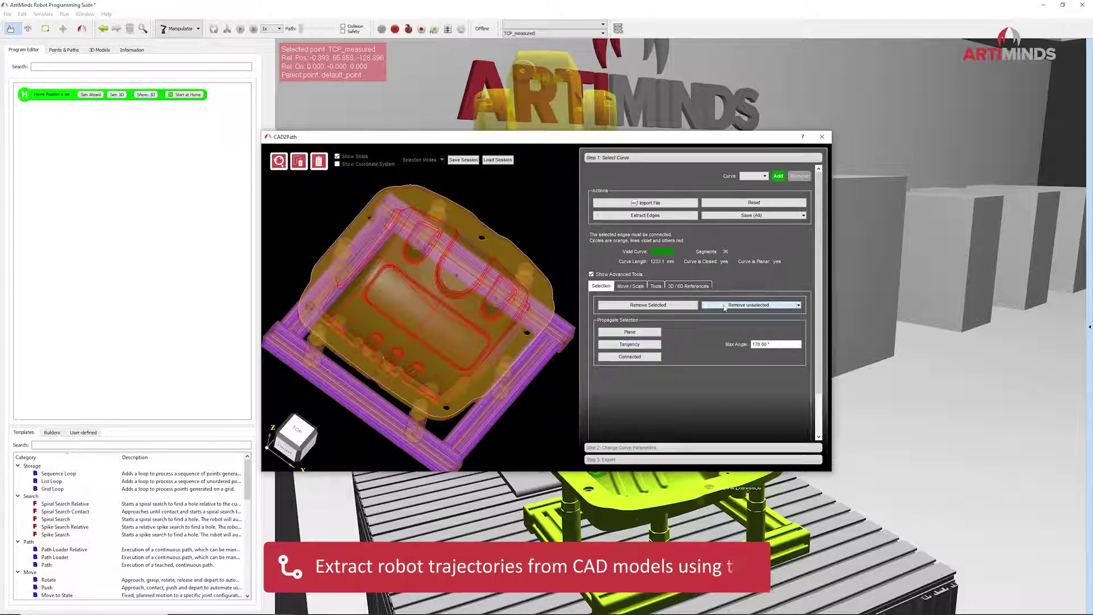
click(704, 304)
click(718, 316)
mouse_move(539, 240)
middle_down()
mouse_move(581, 154)
mouse_move(581, 210)
middle_up()
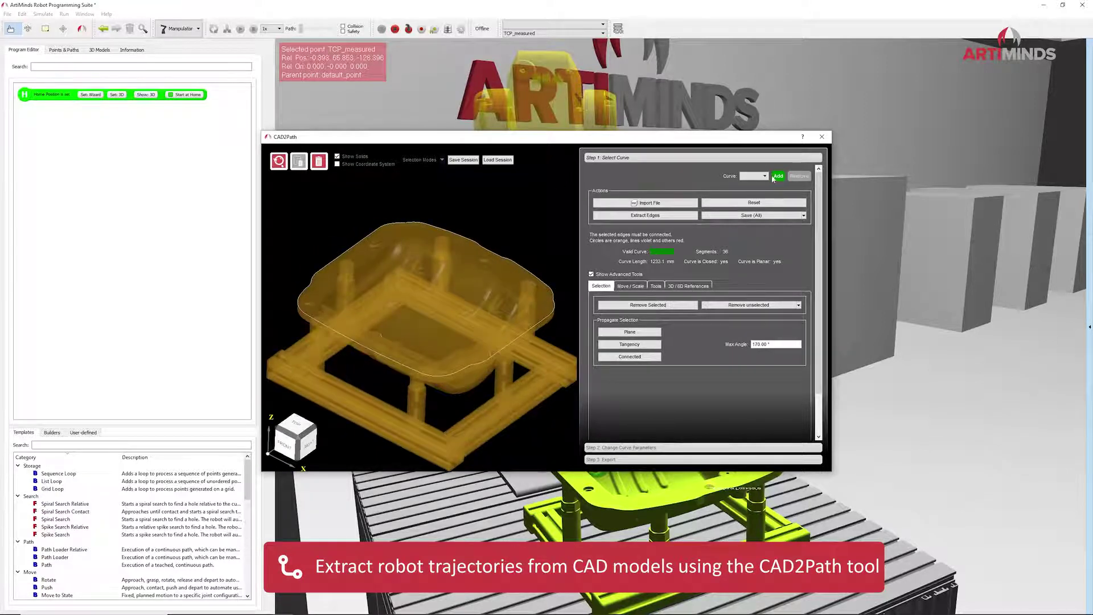
scroll(750, 265, down, 2)
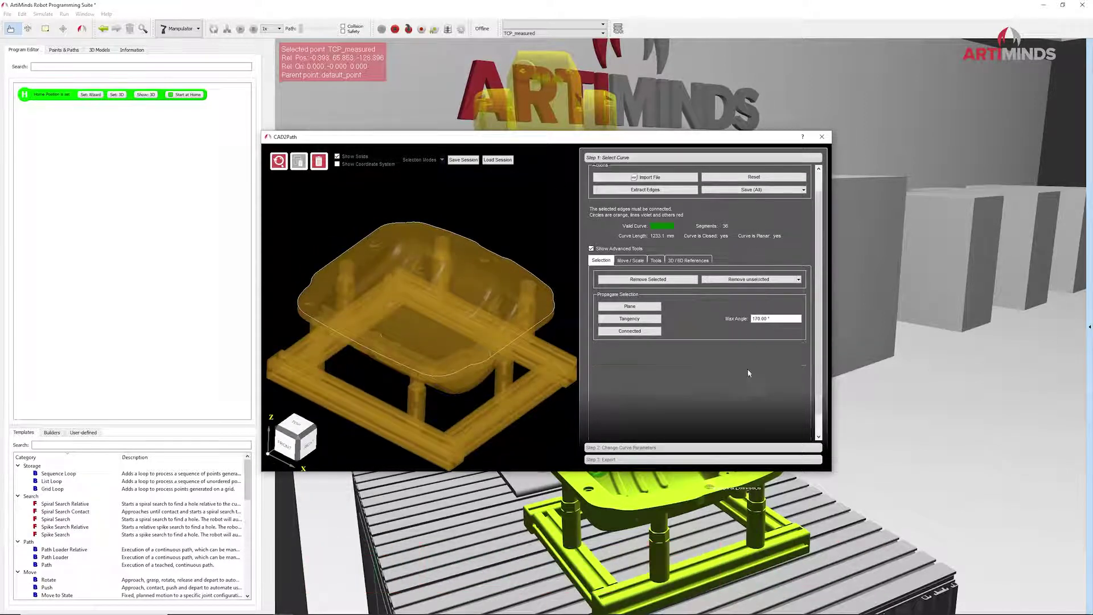
click(775, 433)
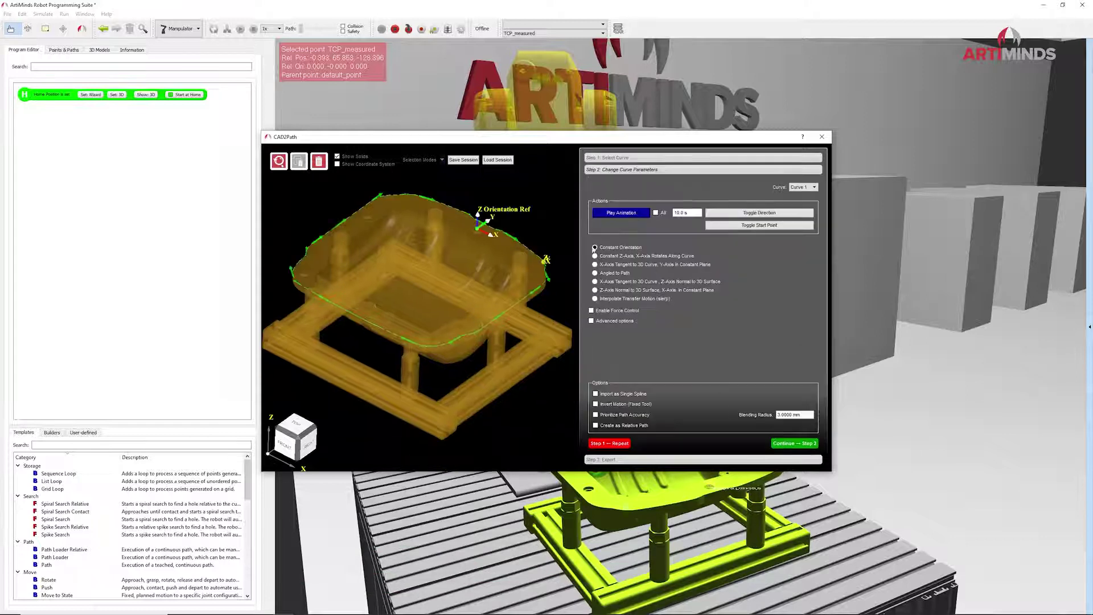
Play the rim-curve animation, then export Curve 1 to bring up File Import.
click(607, 214)
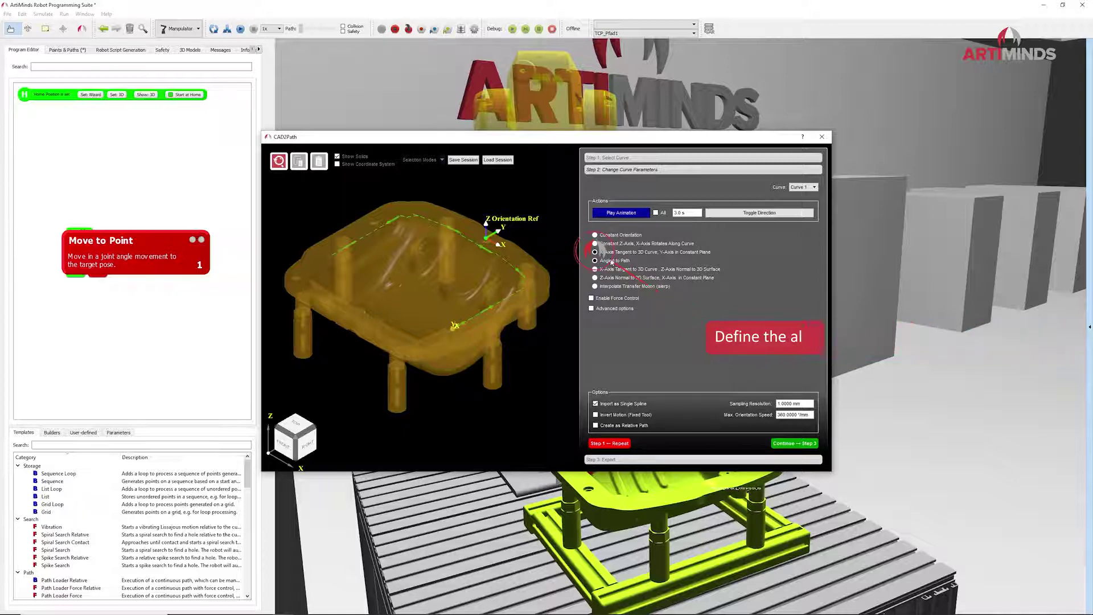
click(783, 459)
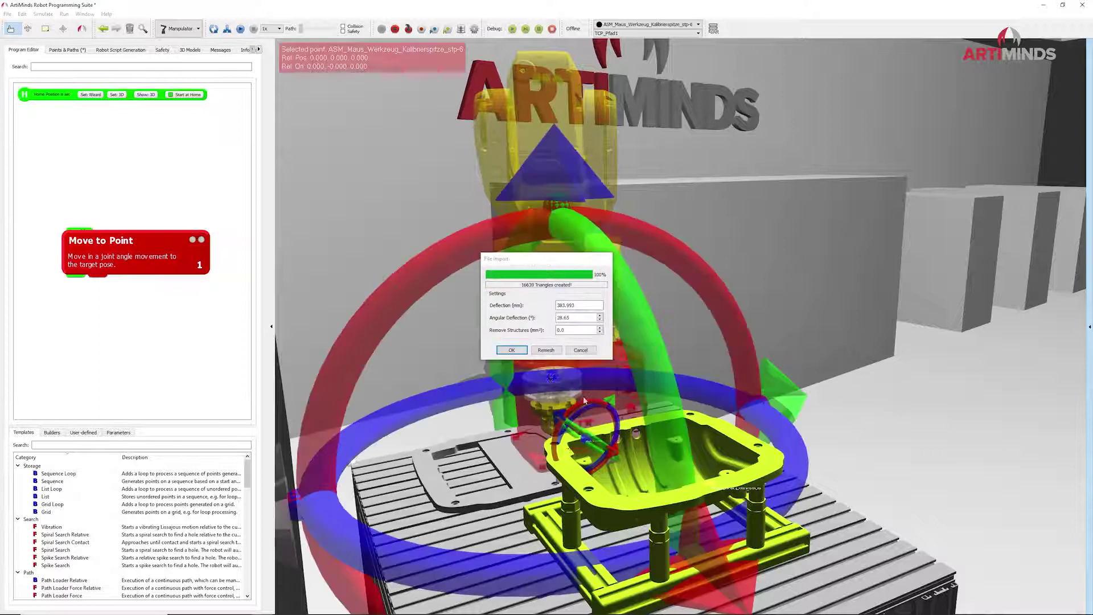
Confirm the import to add the rim Path Loader blocks and simulate the program.
click(512, 350)
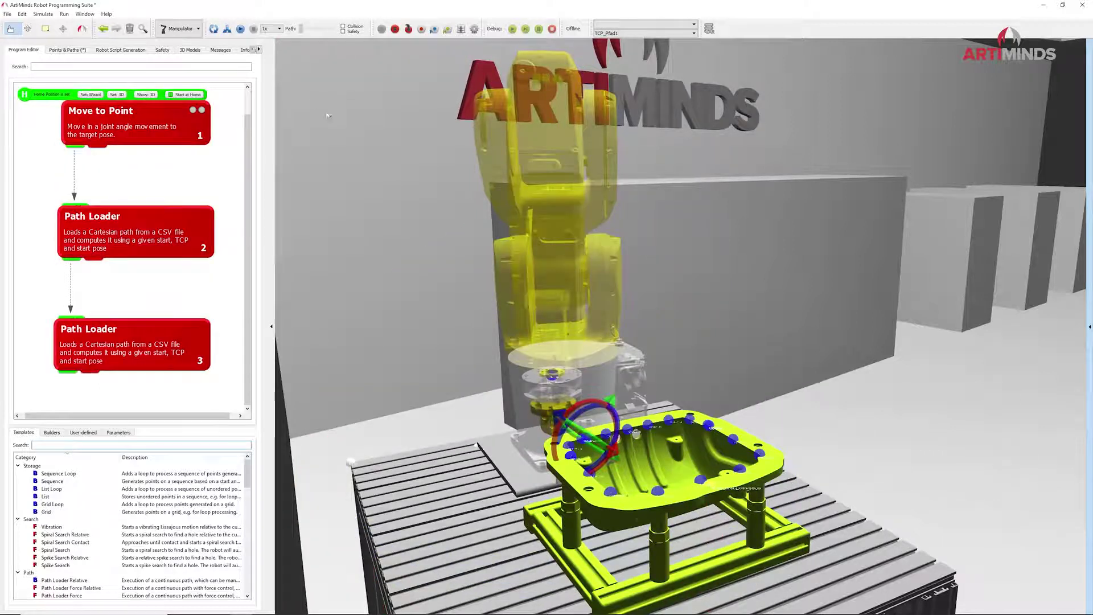
click(240, 29)
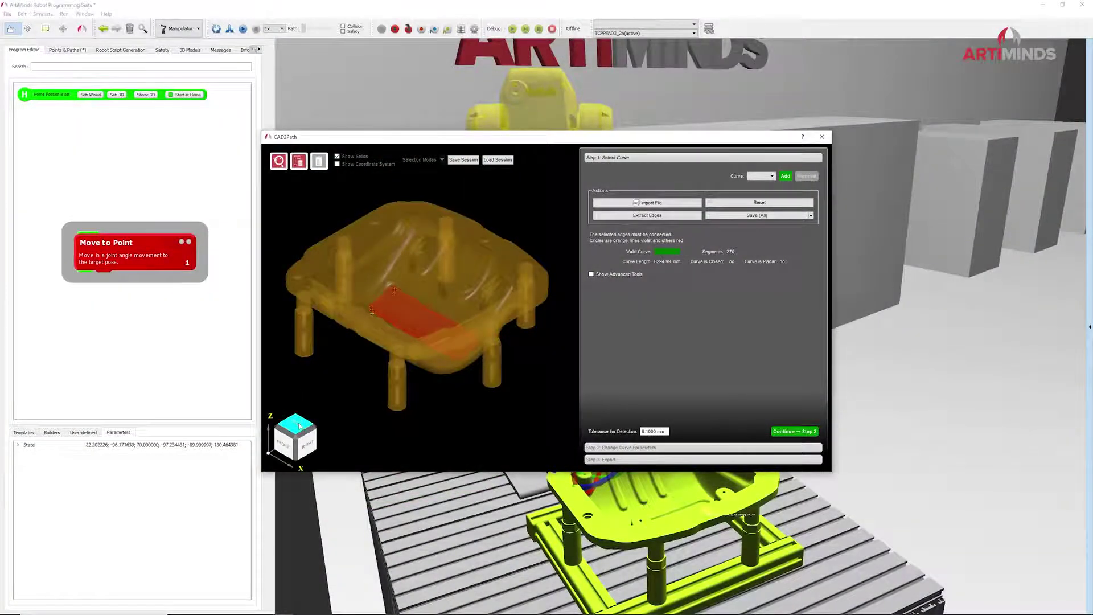
From the TOP view, box-select the zigzag edges on the housing floor.
click(300, 425)
scroll(381, 312, up, 3)
scroll(382, 311, up, 2)
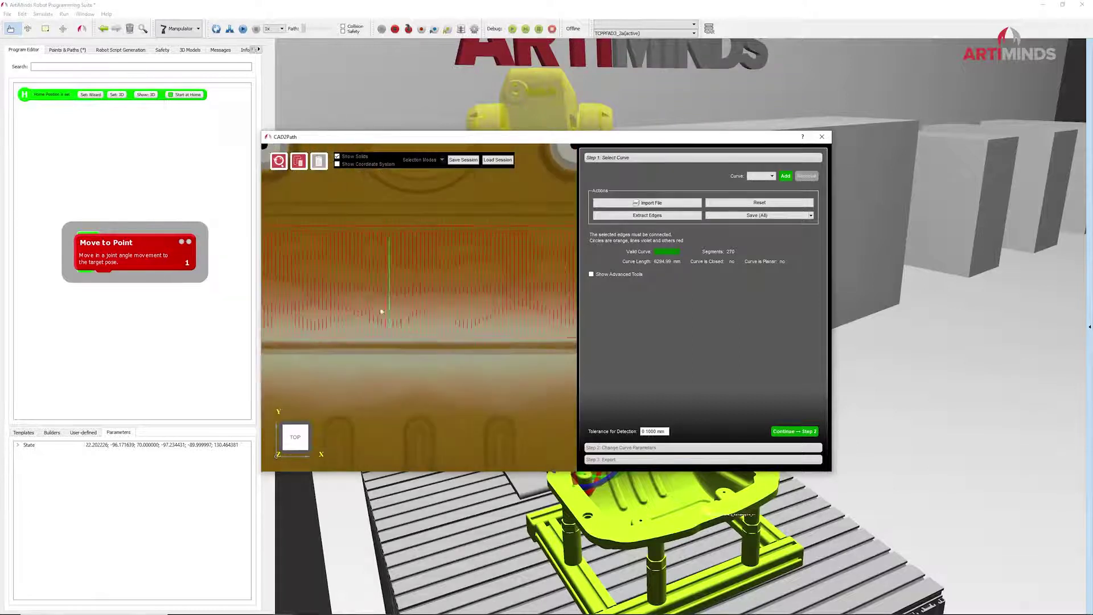
drag(450, 308, 543, 352)
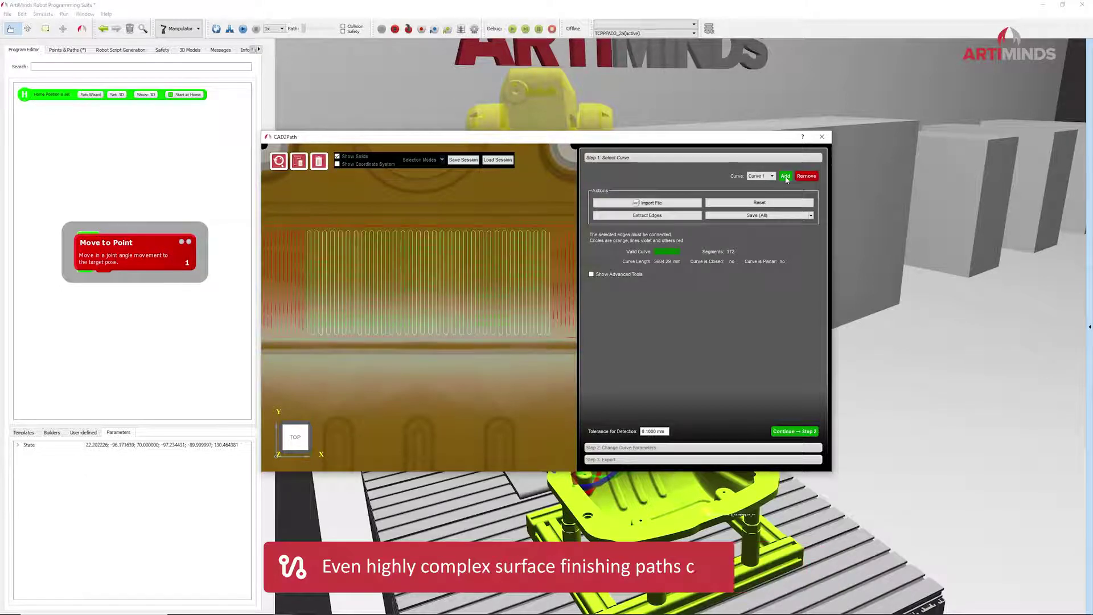
Preview the zigzag with a 5 s duration and set Z-Axis Normal to 3D Surface, X-Axis in Constant Plane.
click(804, 433)
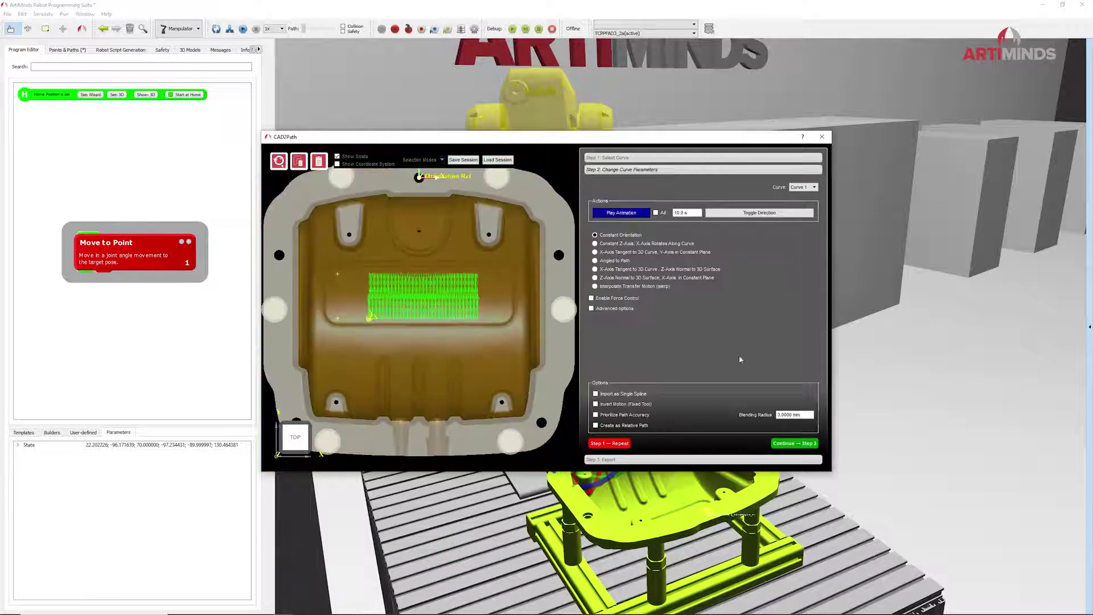
text(5)
click(631, 214)
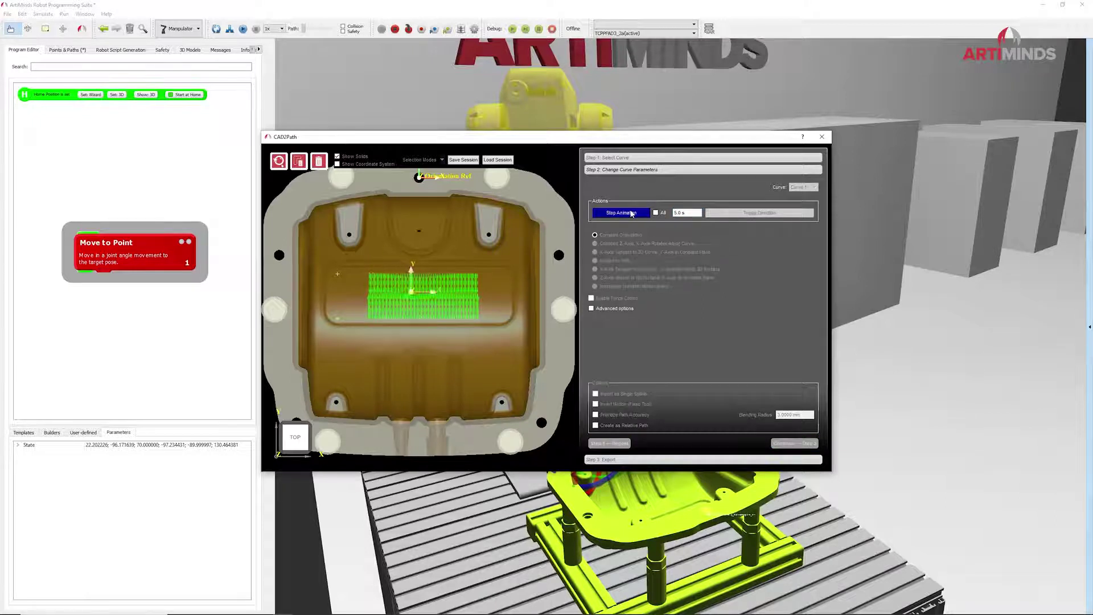
click(631, 213)
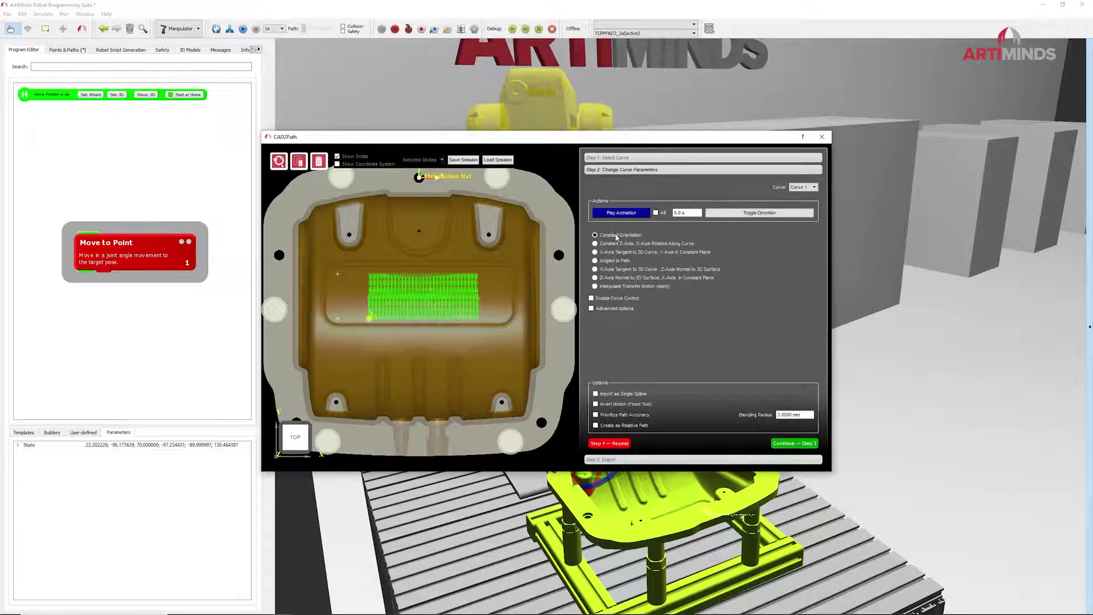
click(657, 277)
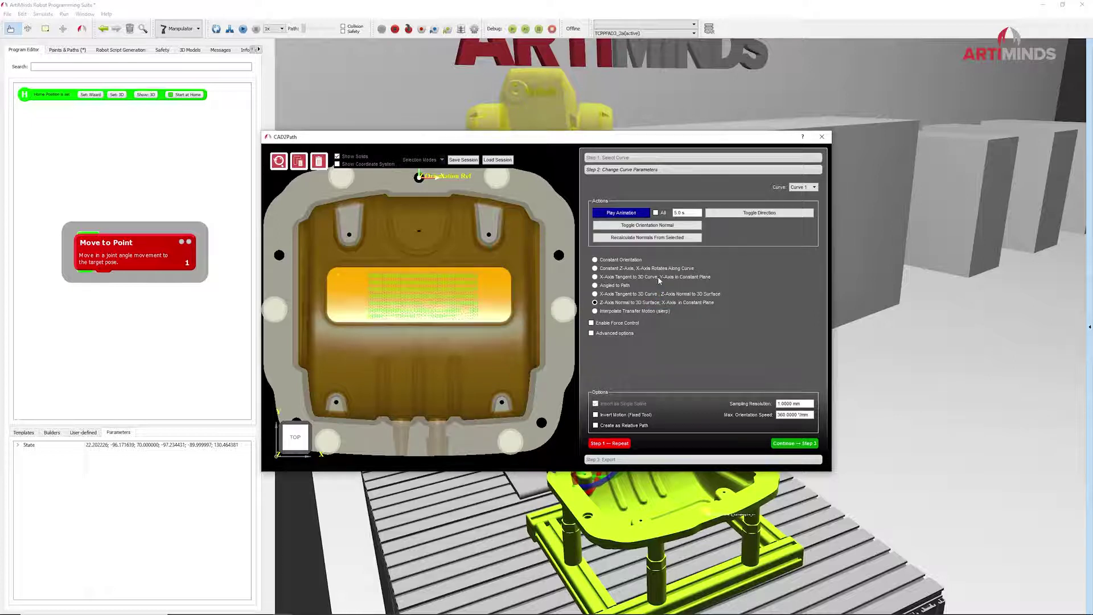
Play and stop the surface-normal zigzag preview, then play the rim path preview.
click(630, 214)
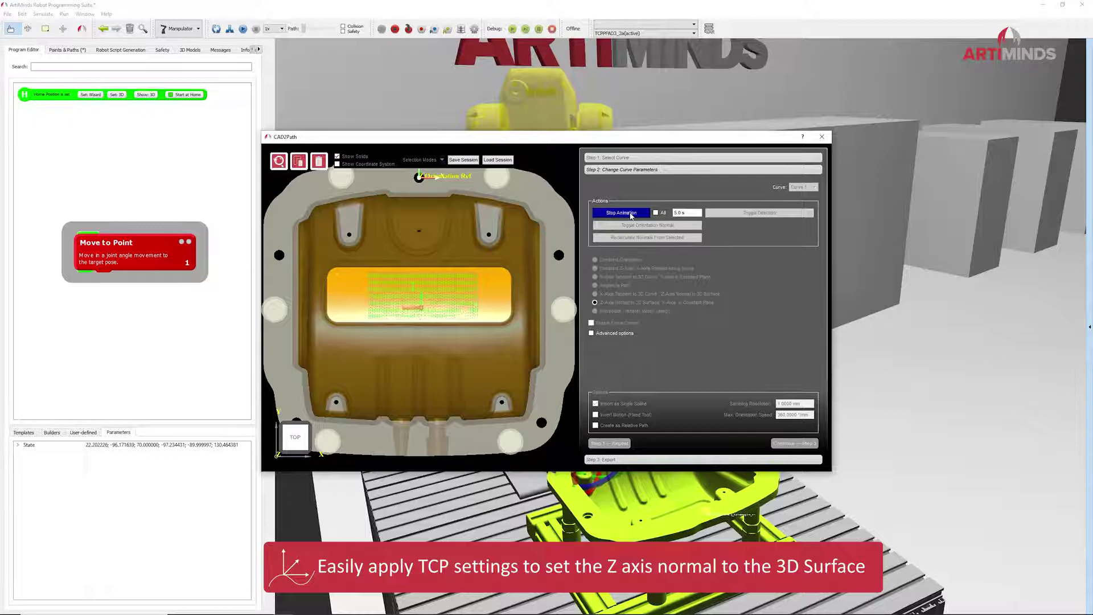
click(631, 215)
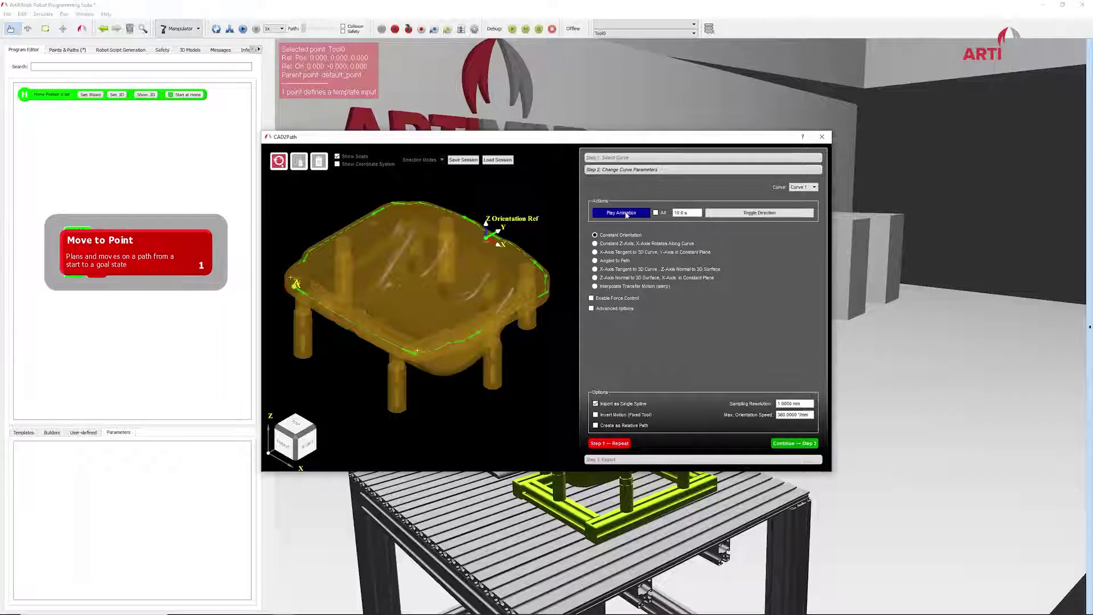
click(626, 215)
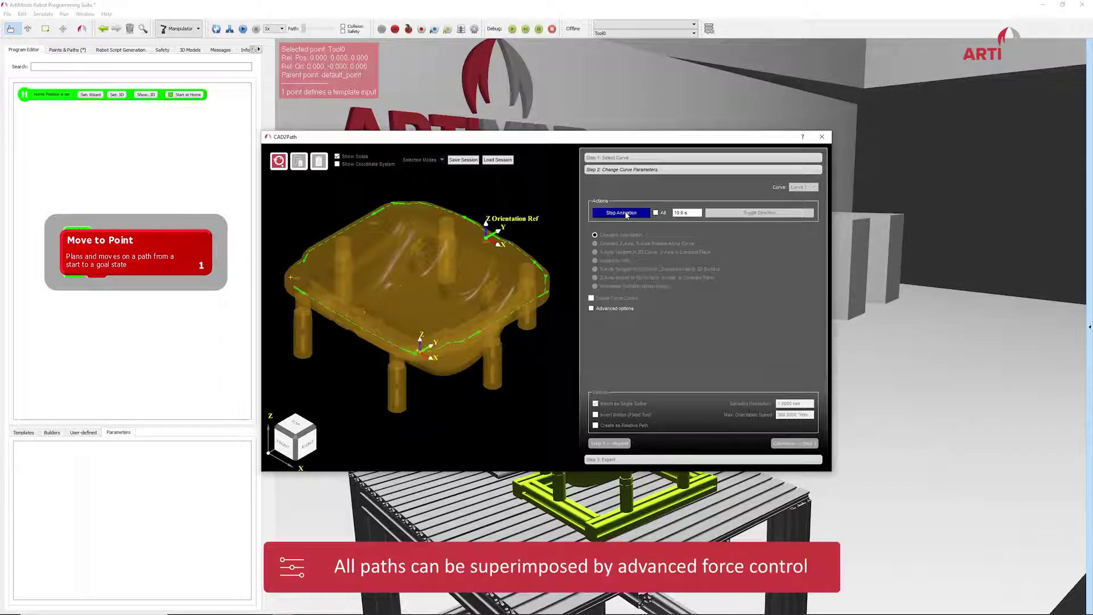
Stop the rim preview and enable force control with the Configure Force dialog open.
click(626, 214)
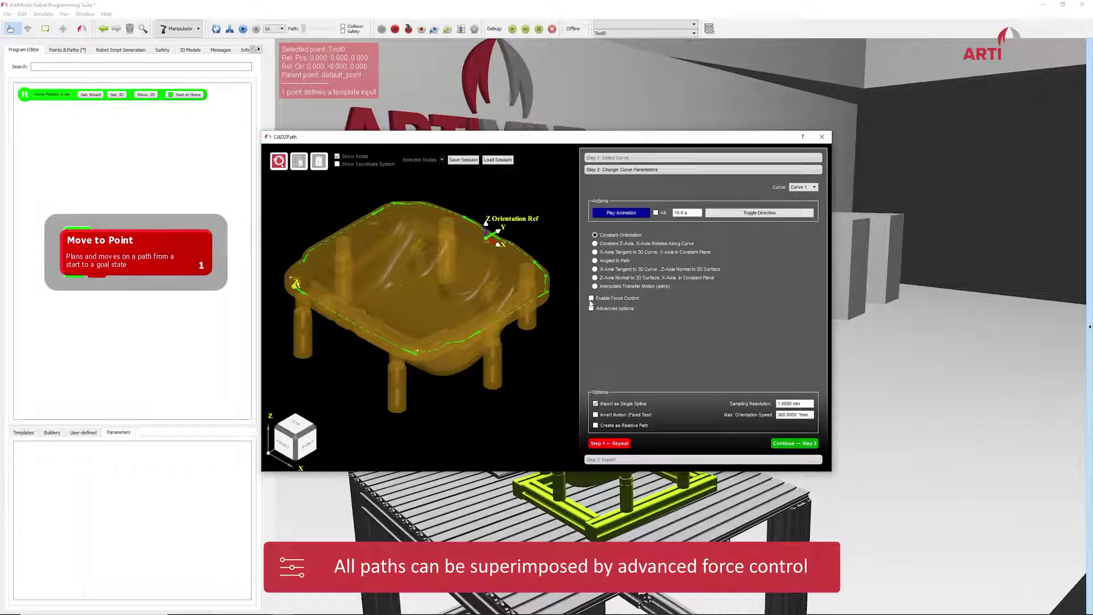
click(729, 300)
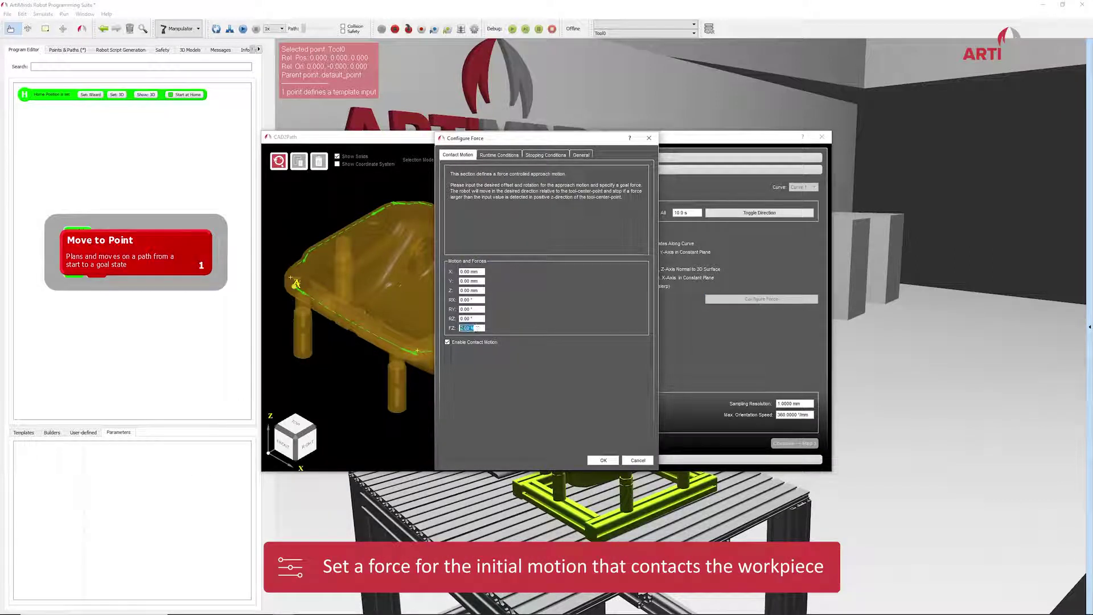
Enter a 3 N contact-motion FZ and start setting the Runtime Conditions FZ to 6 N.
text(3)
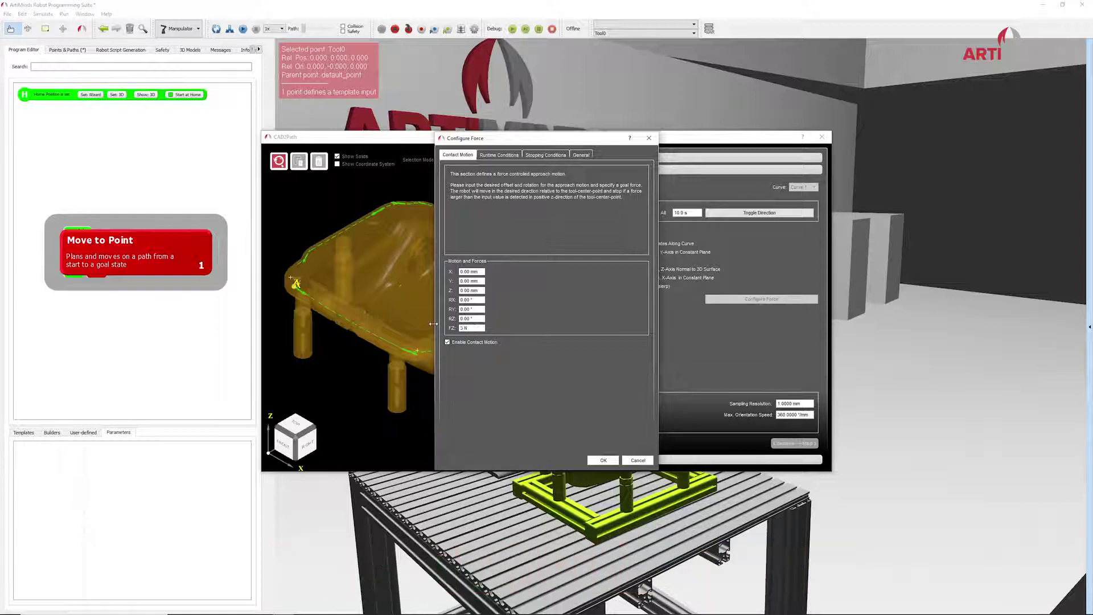
click(499, 156)
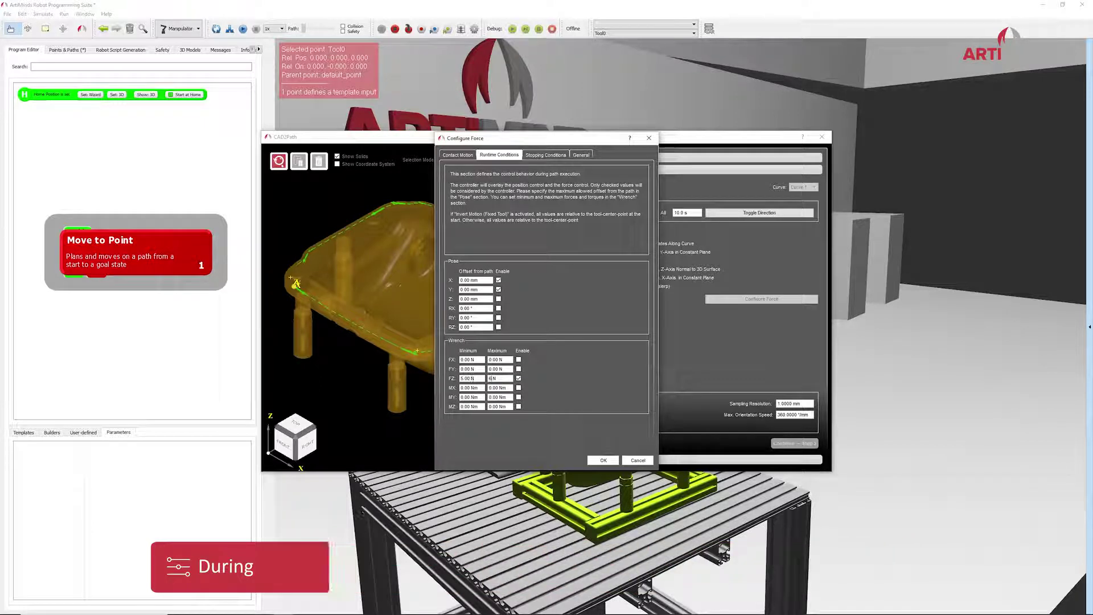
double_click(466, 378)
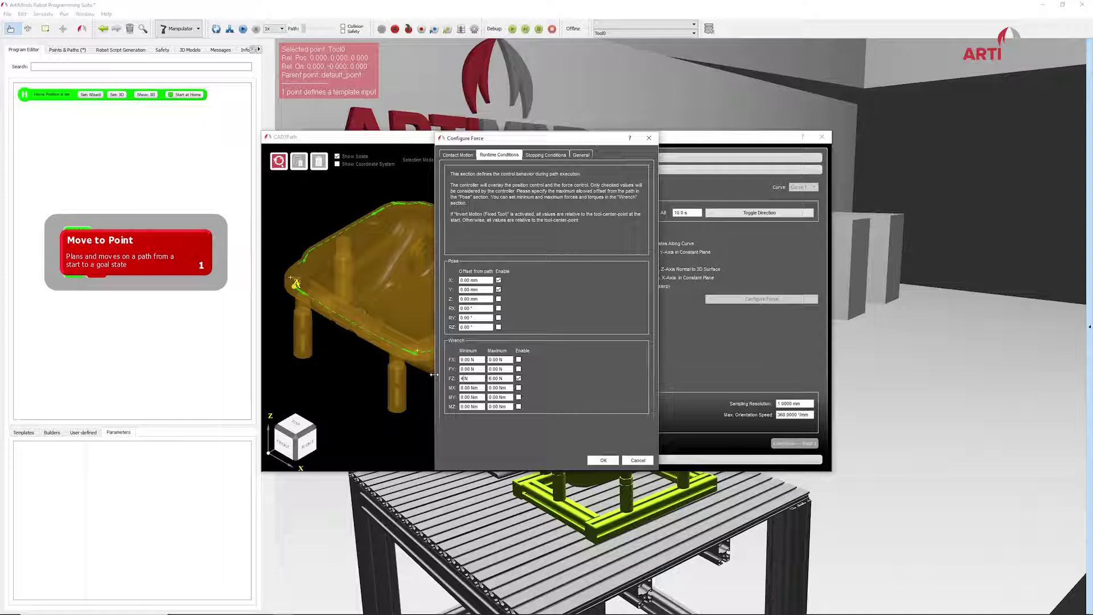
text(4)
Confirm the Configure Force settings with the 6 N runtime FZ range.
click(599, 460)
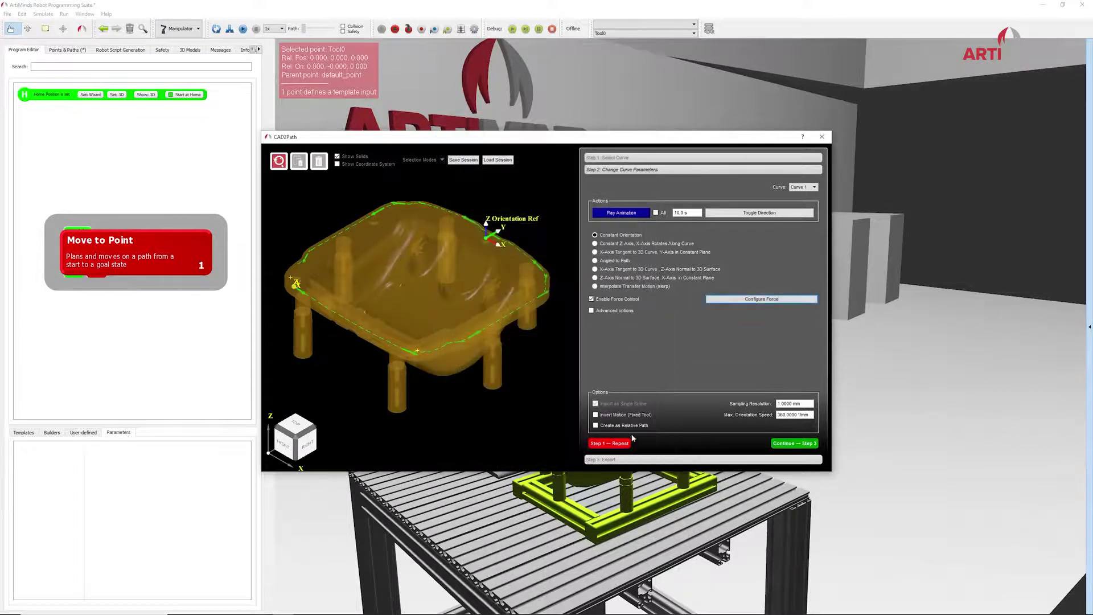